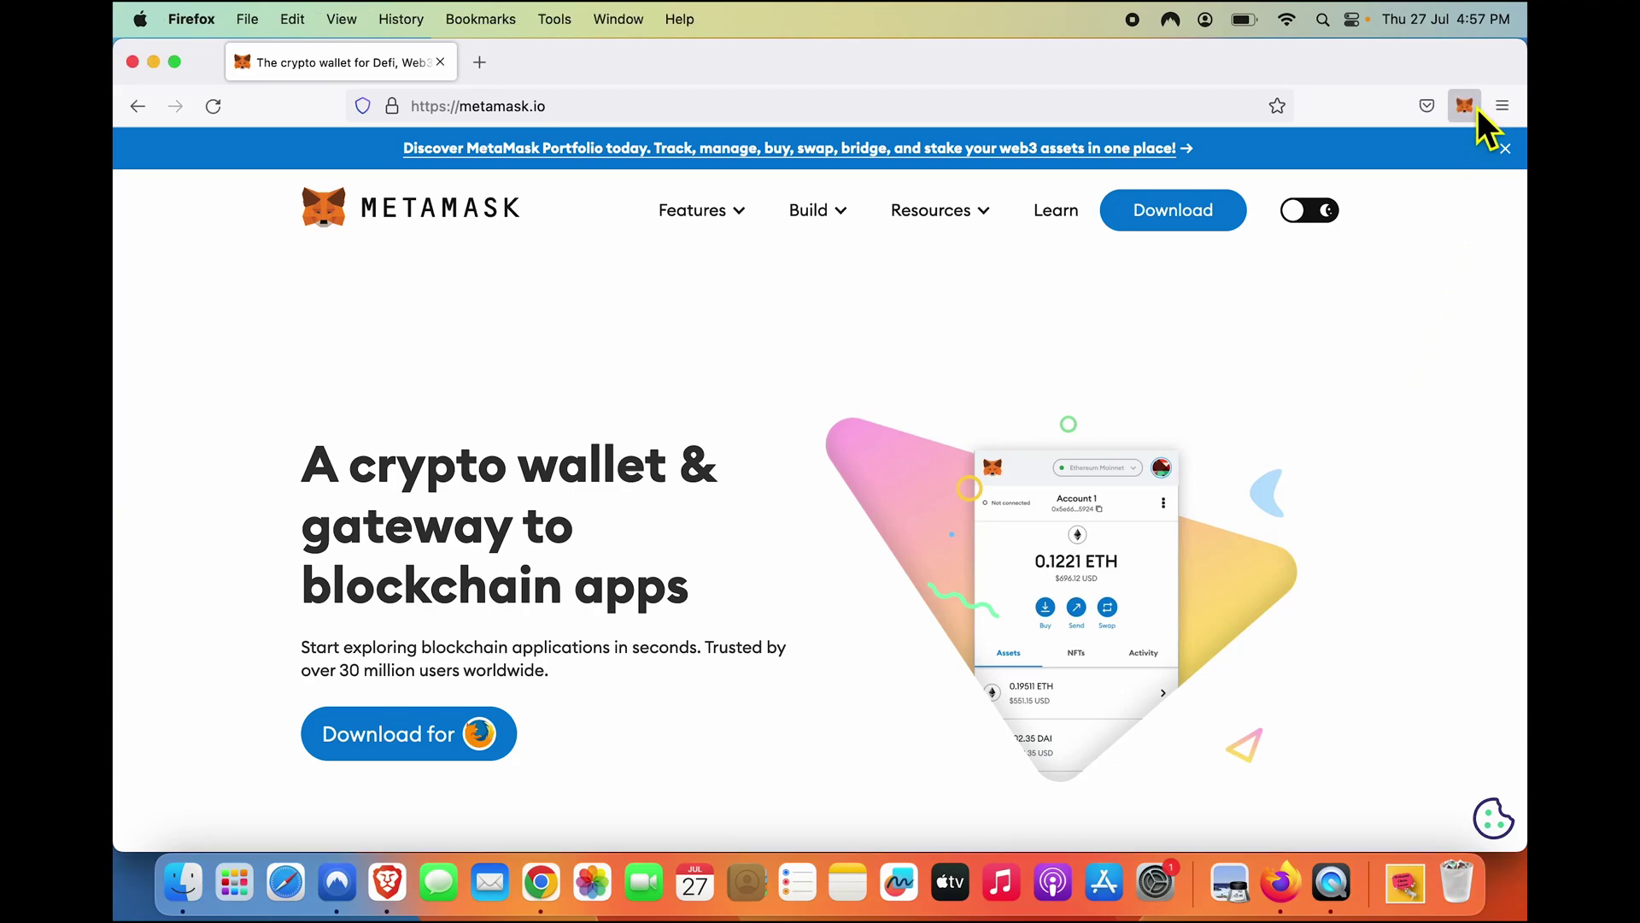
- Finish MetaMask's intro tour, view its Settings, then close Settings and the wallet popup
click(1419, 303)
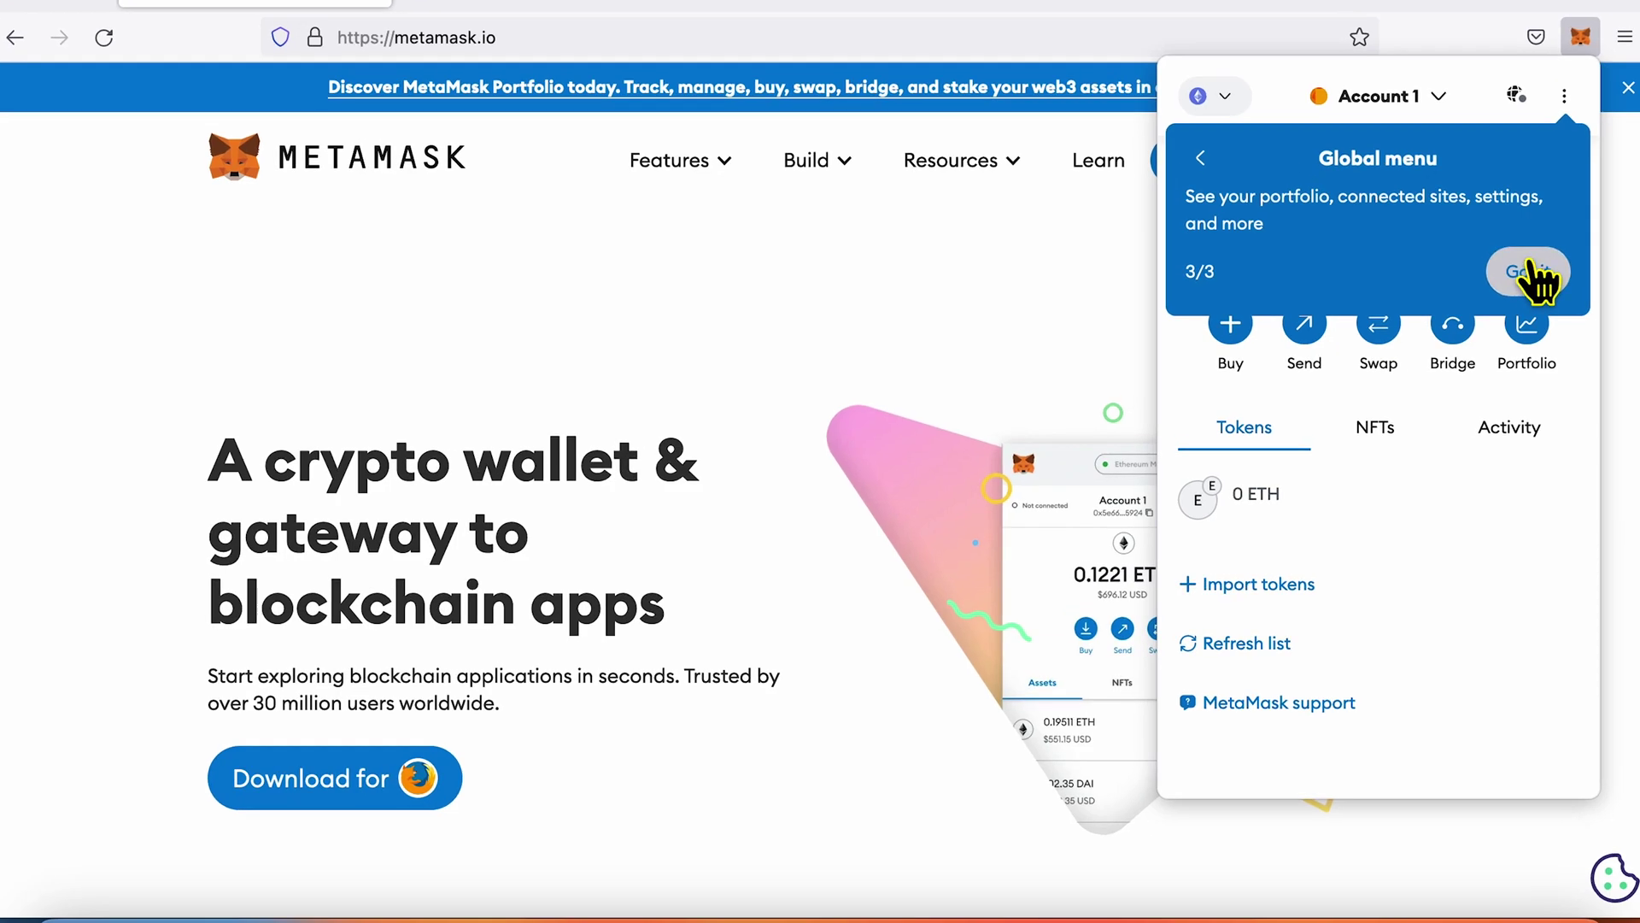
click(1474, 290)
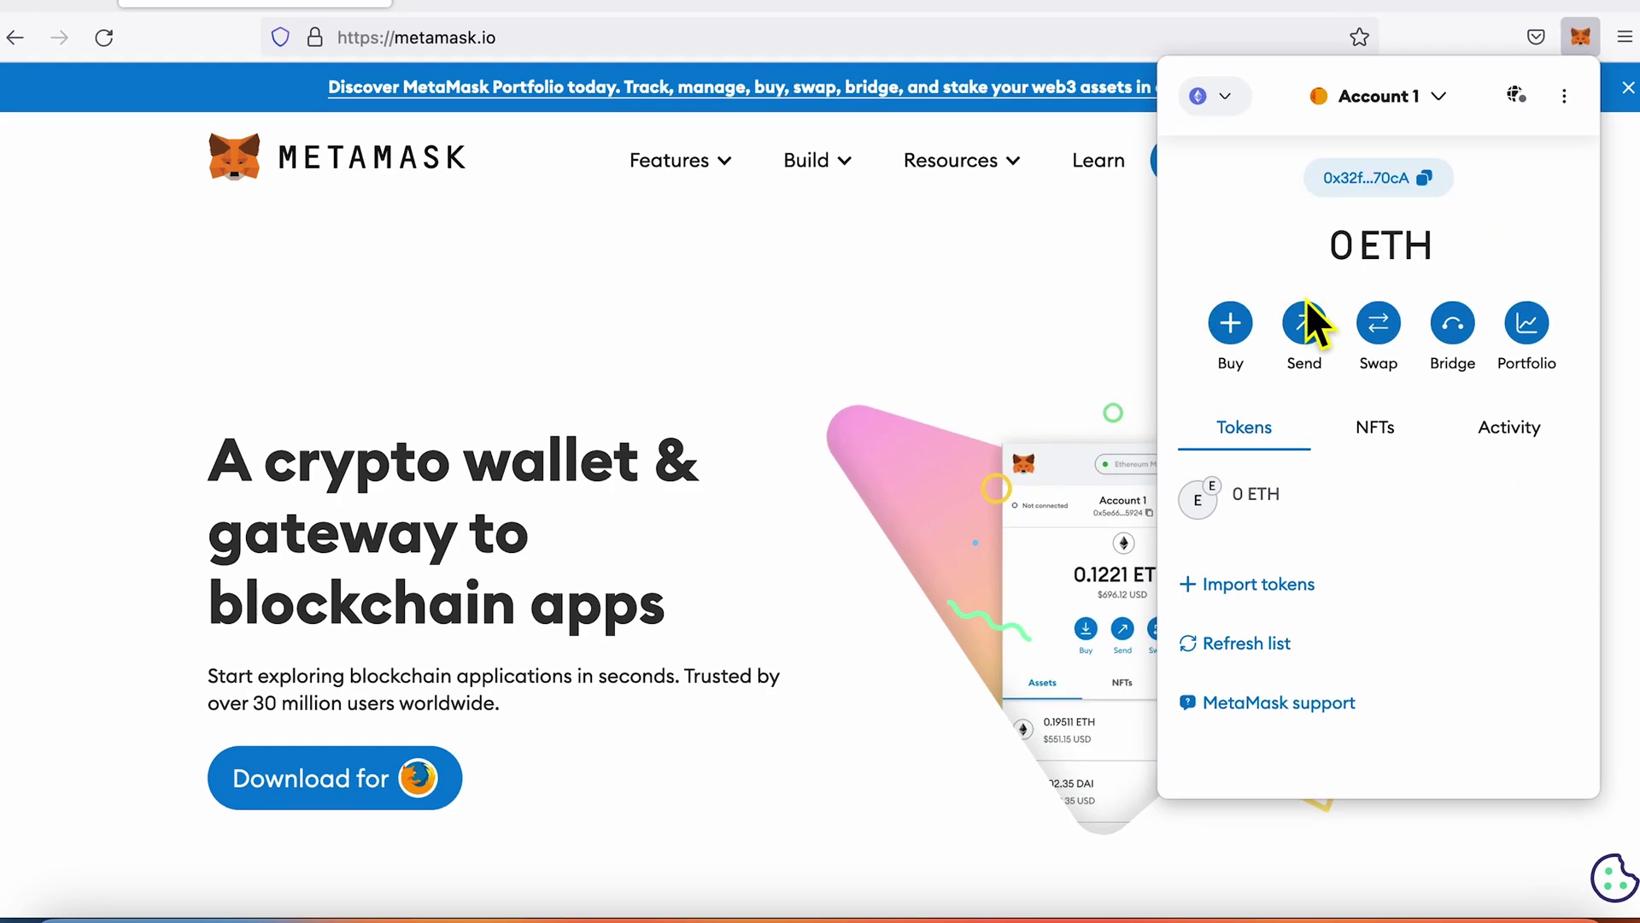
click(1565, 98)
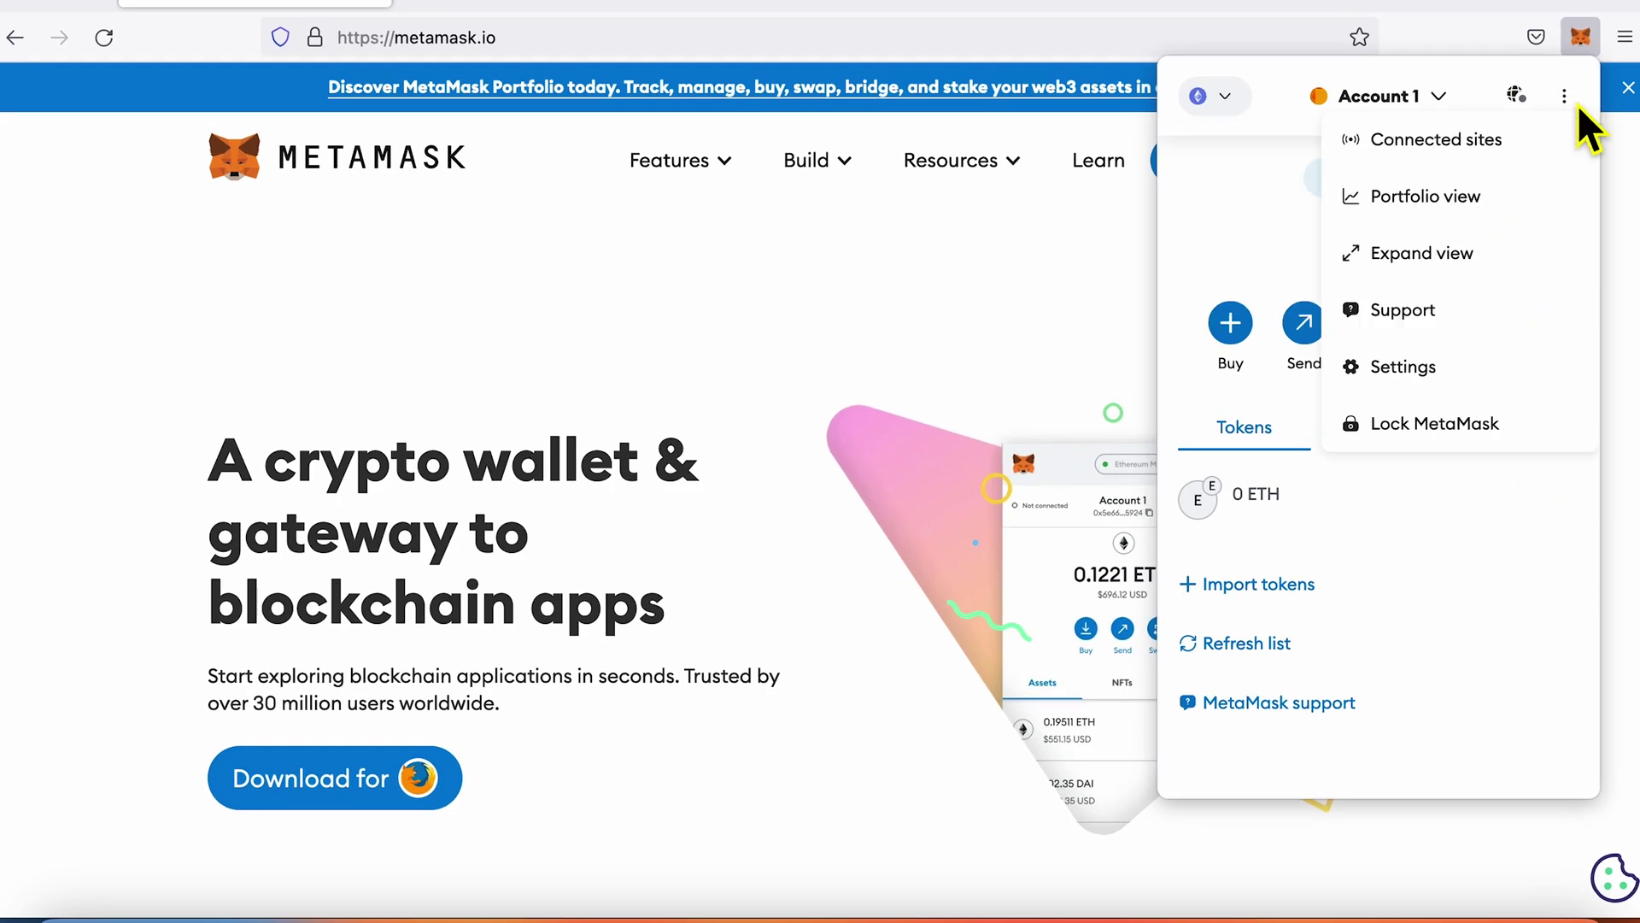
click(1391, 371)
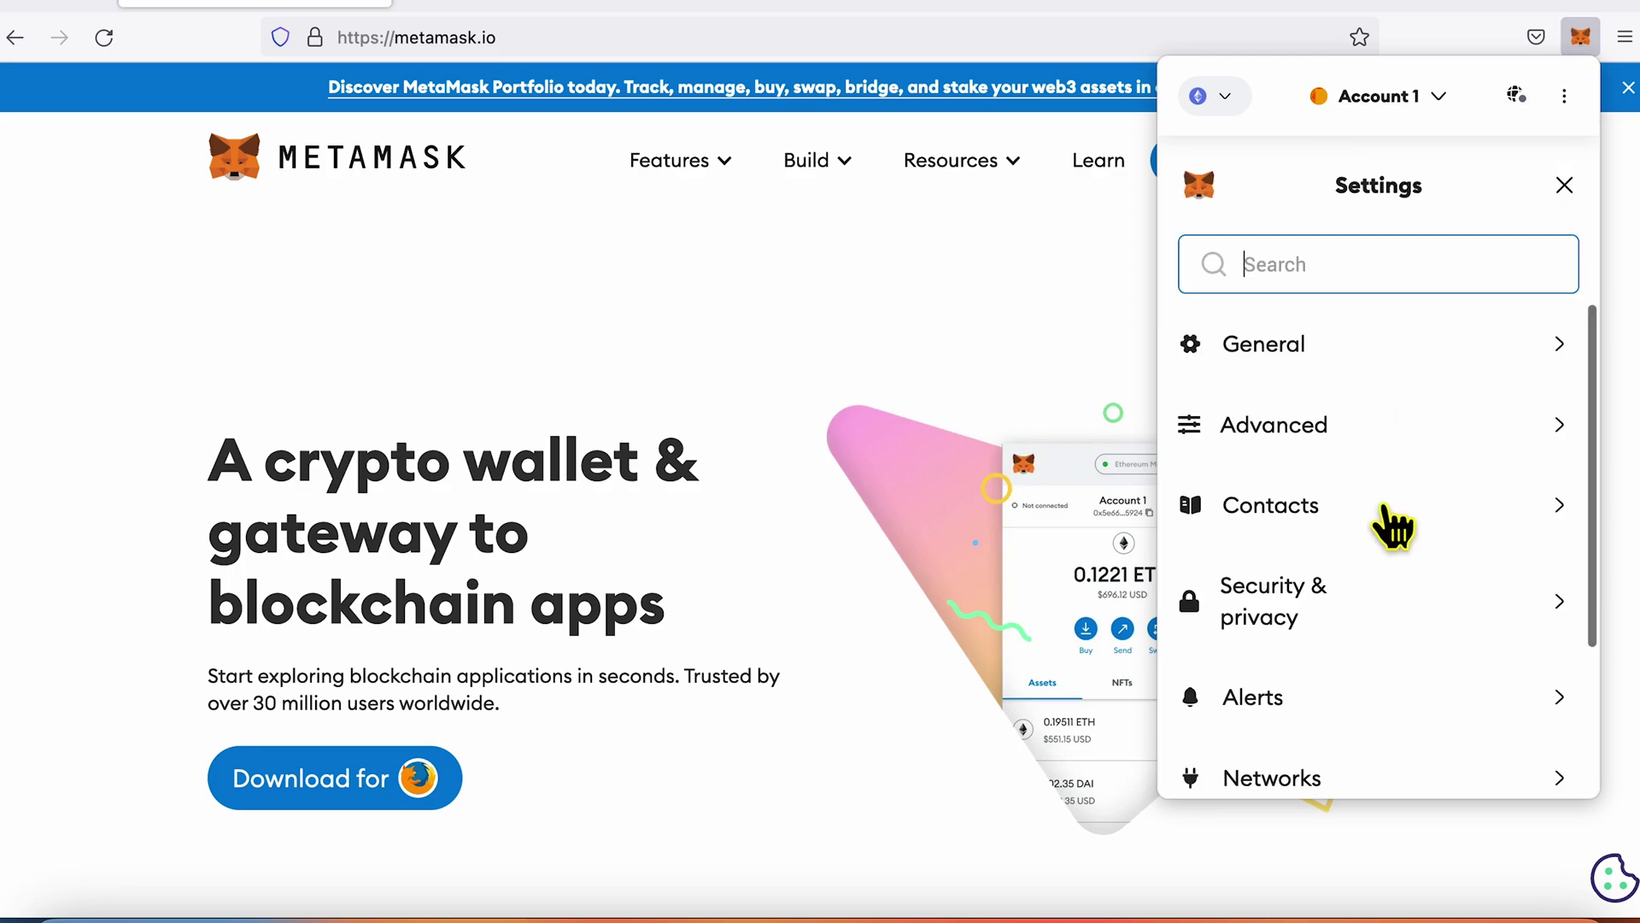
scroll(1387, 539, down, 3)
scroll(1388, 538, up, 3)
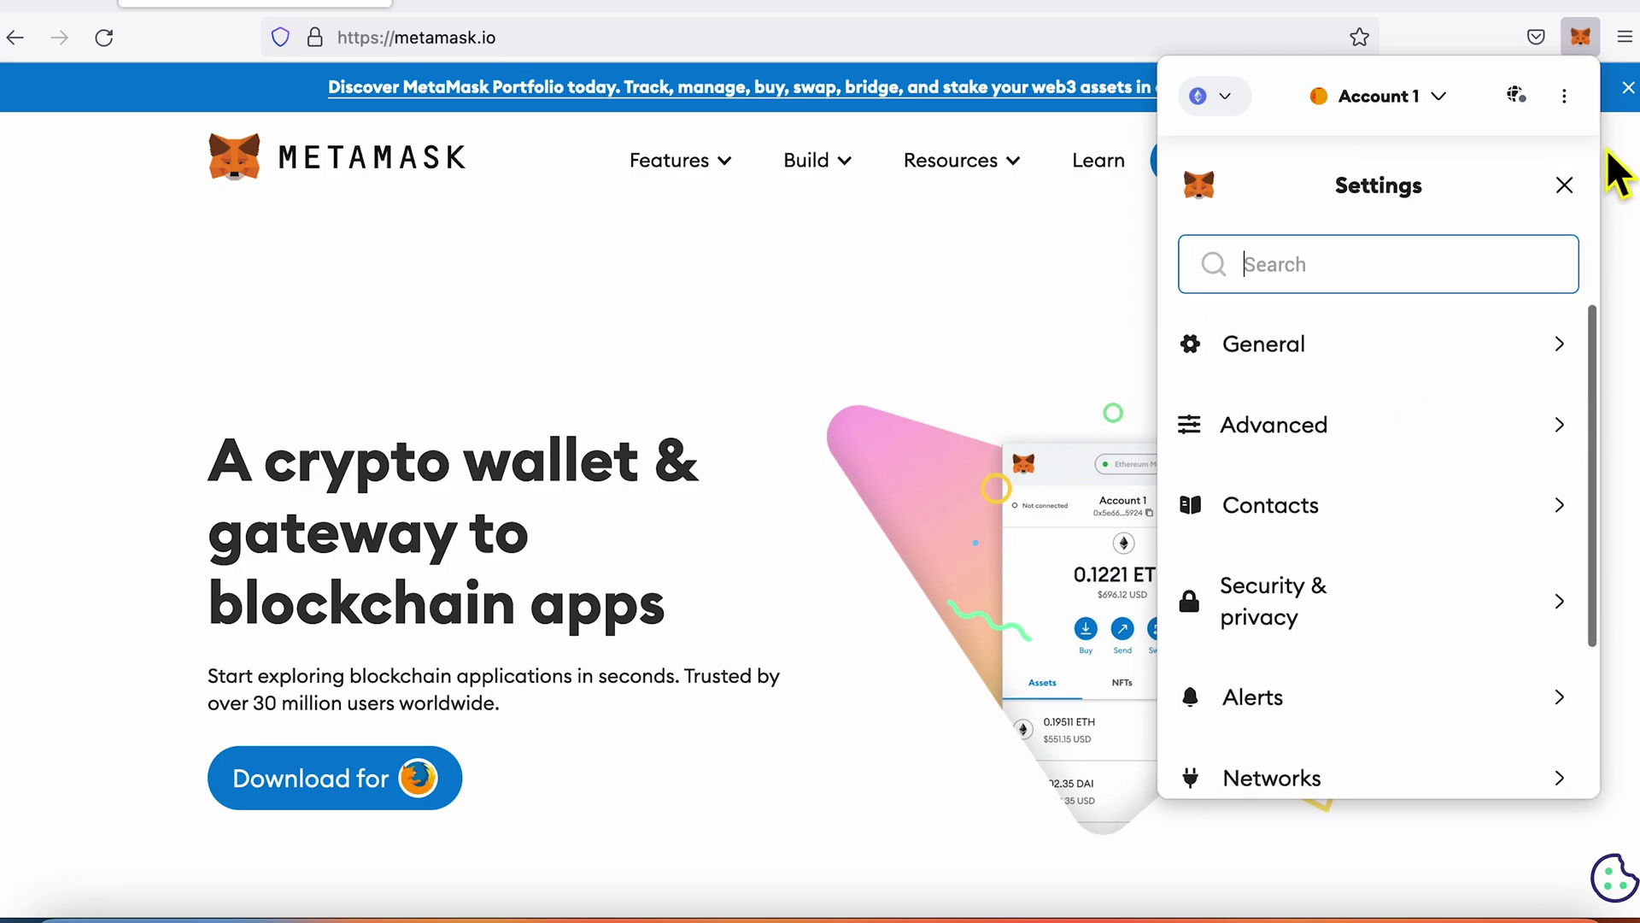
click(1563, 185)
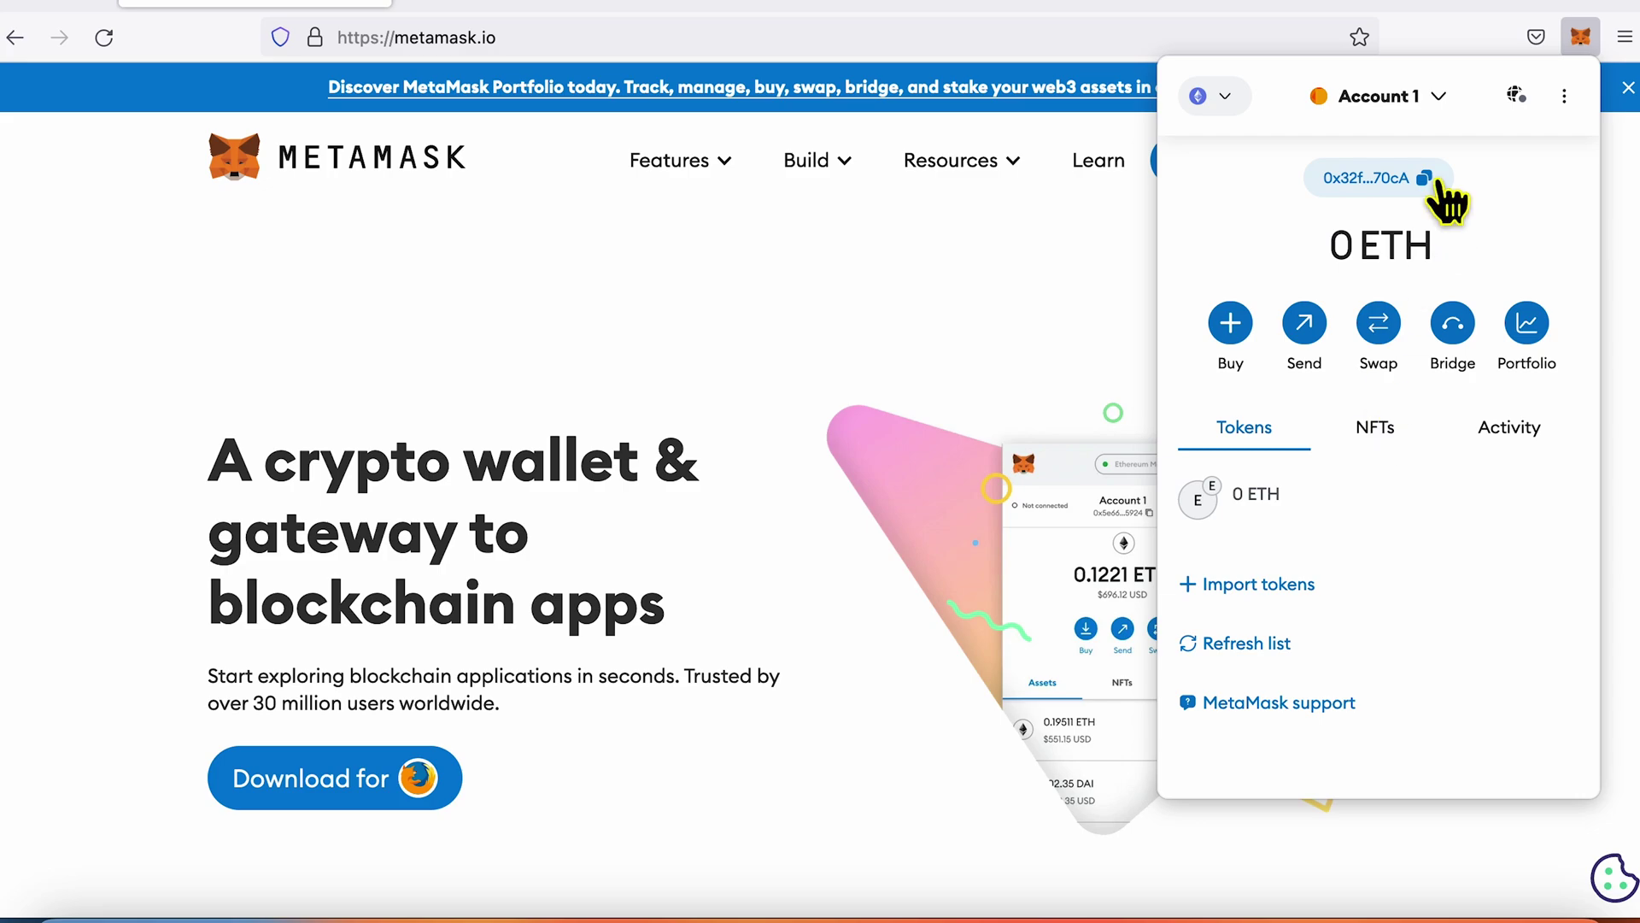
click(1584, 41)
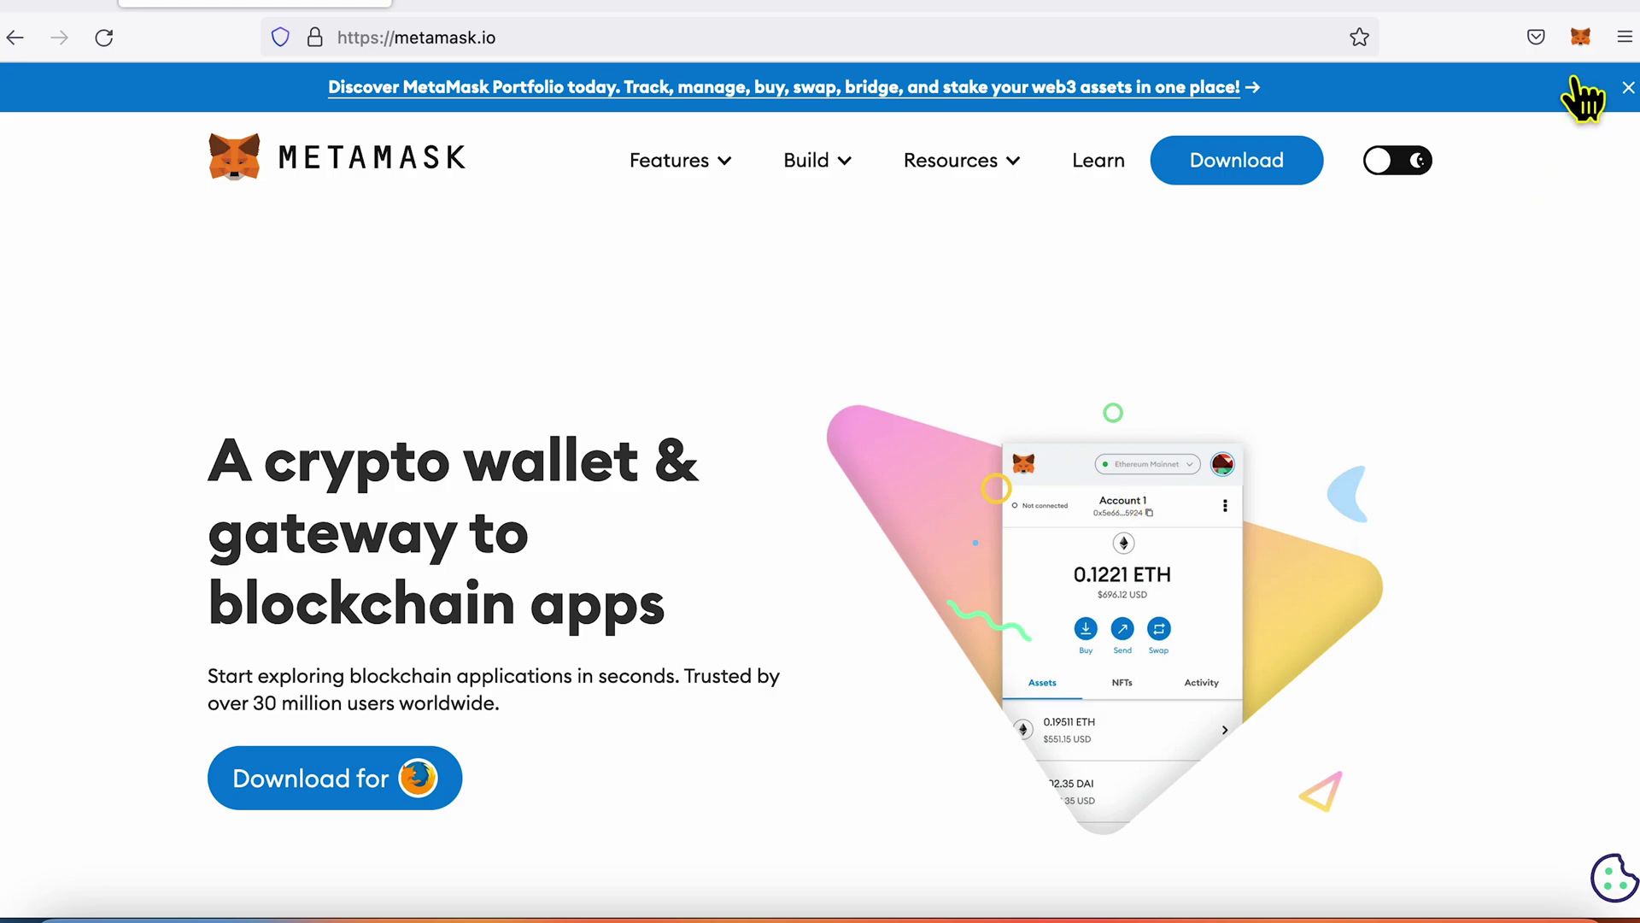
- Show the MetaMask wallet popup with Account 1 and its 0 ETH balance
click(1586, 39)
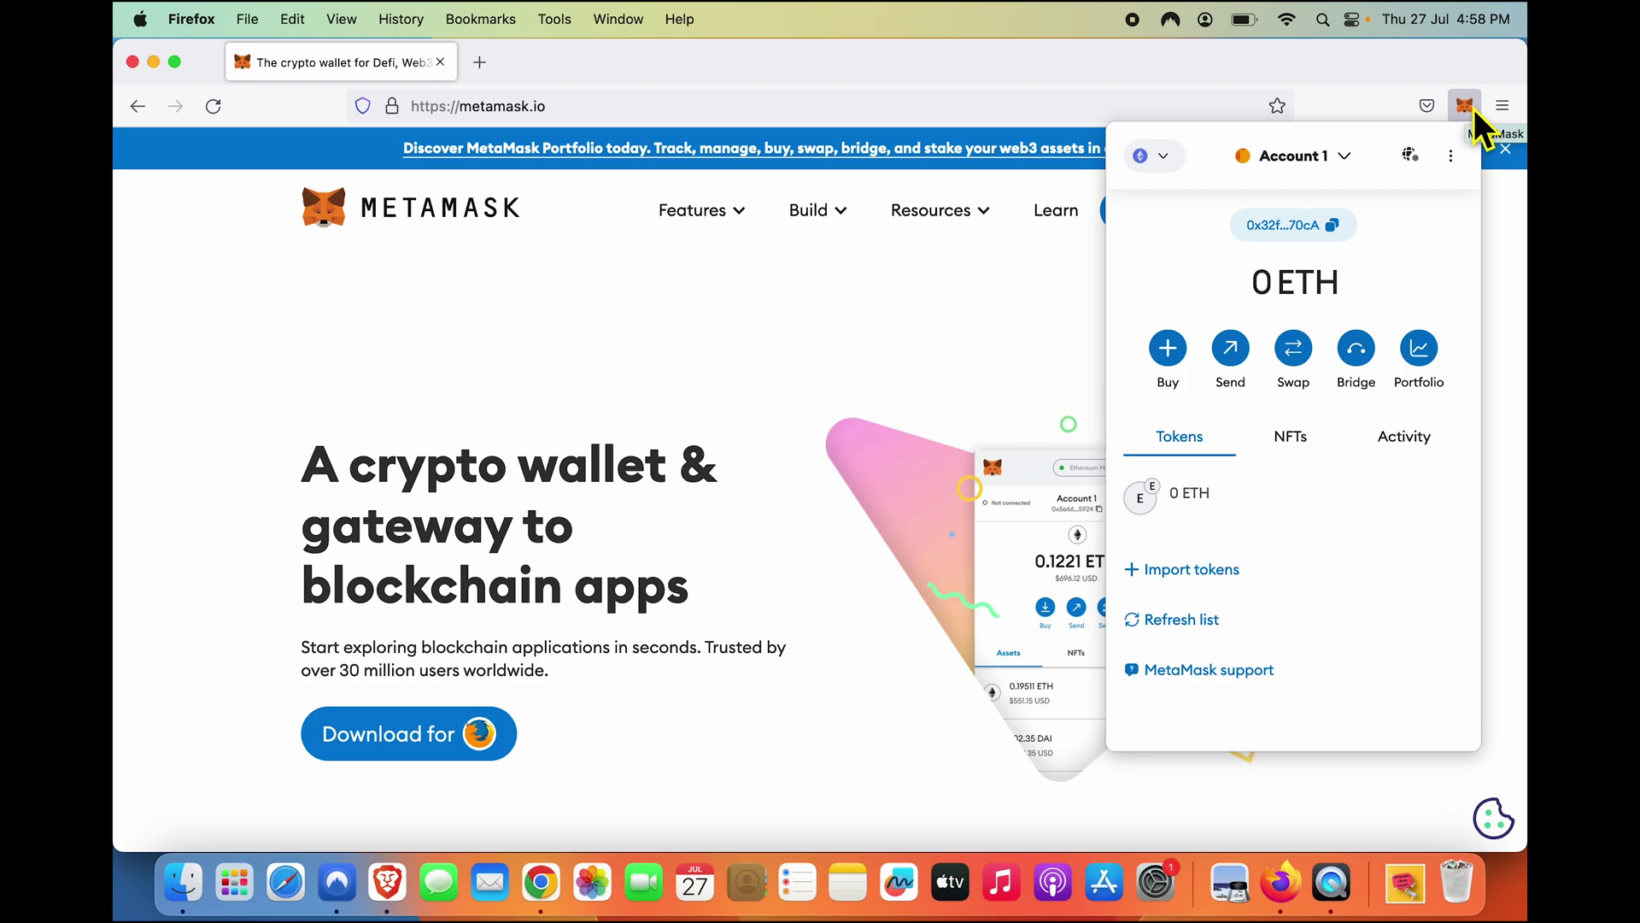
click(1475, 109)
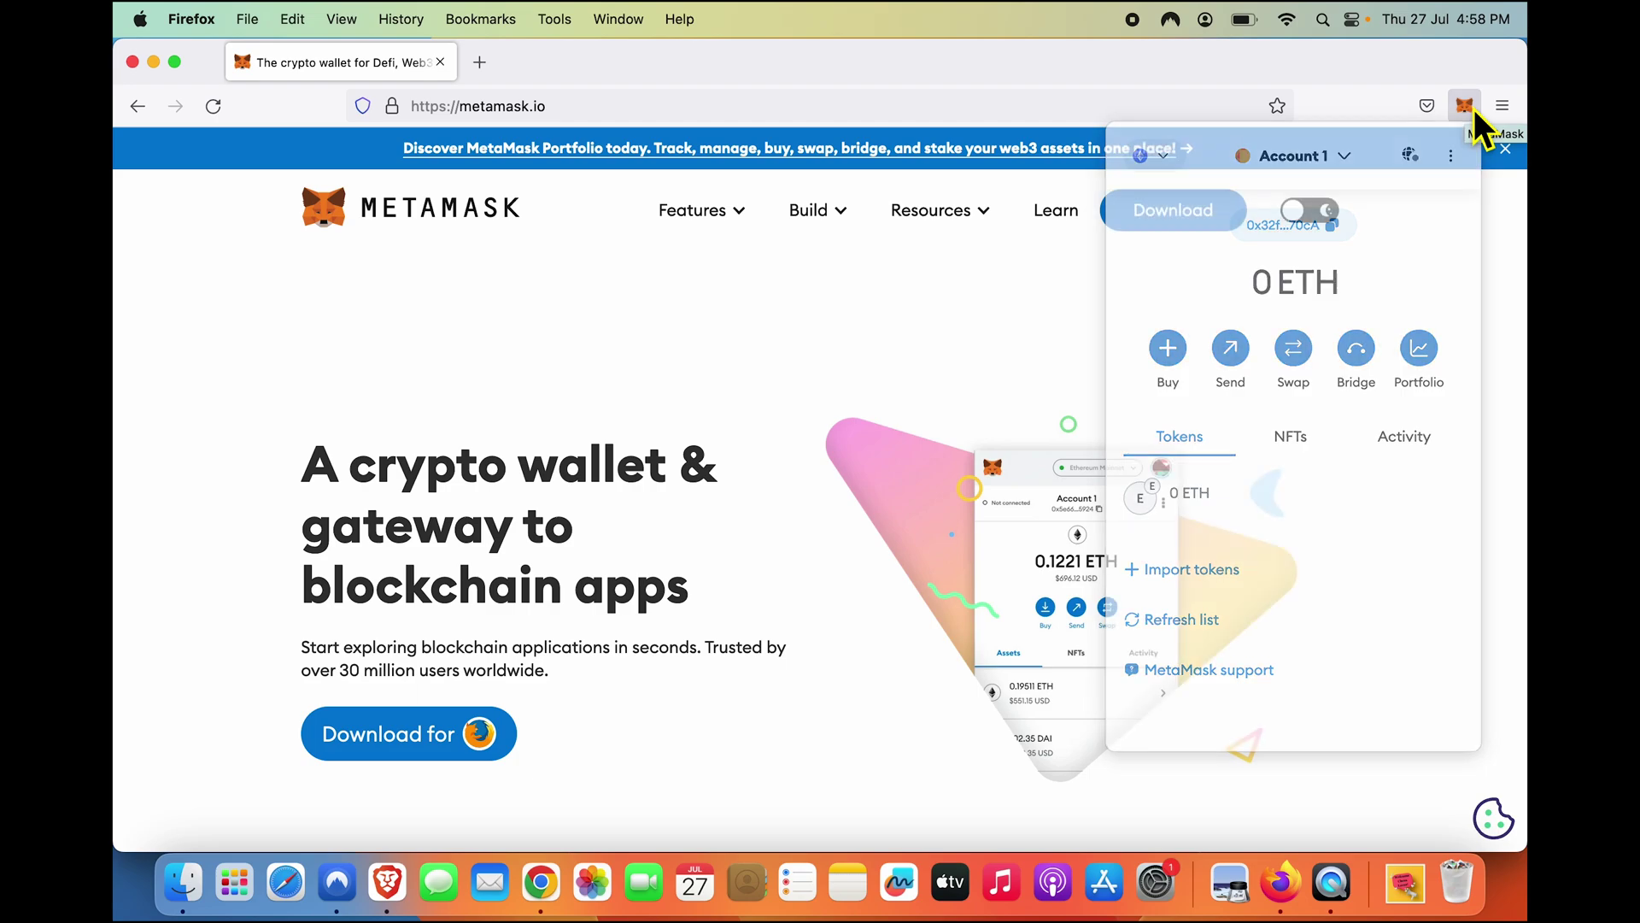
click(1474, 109)
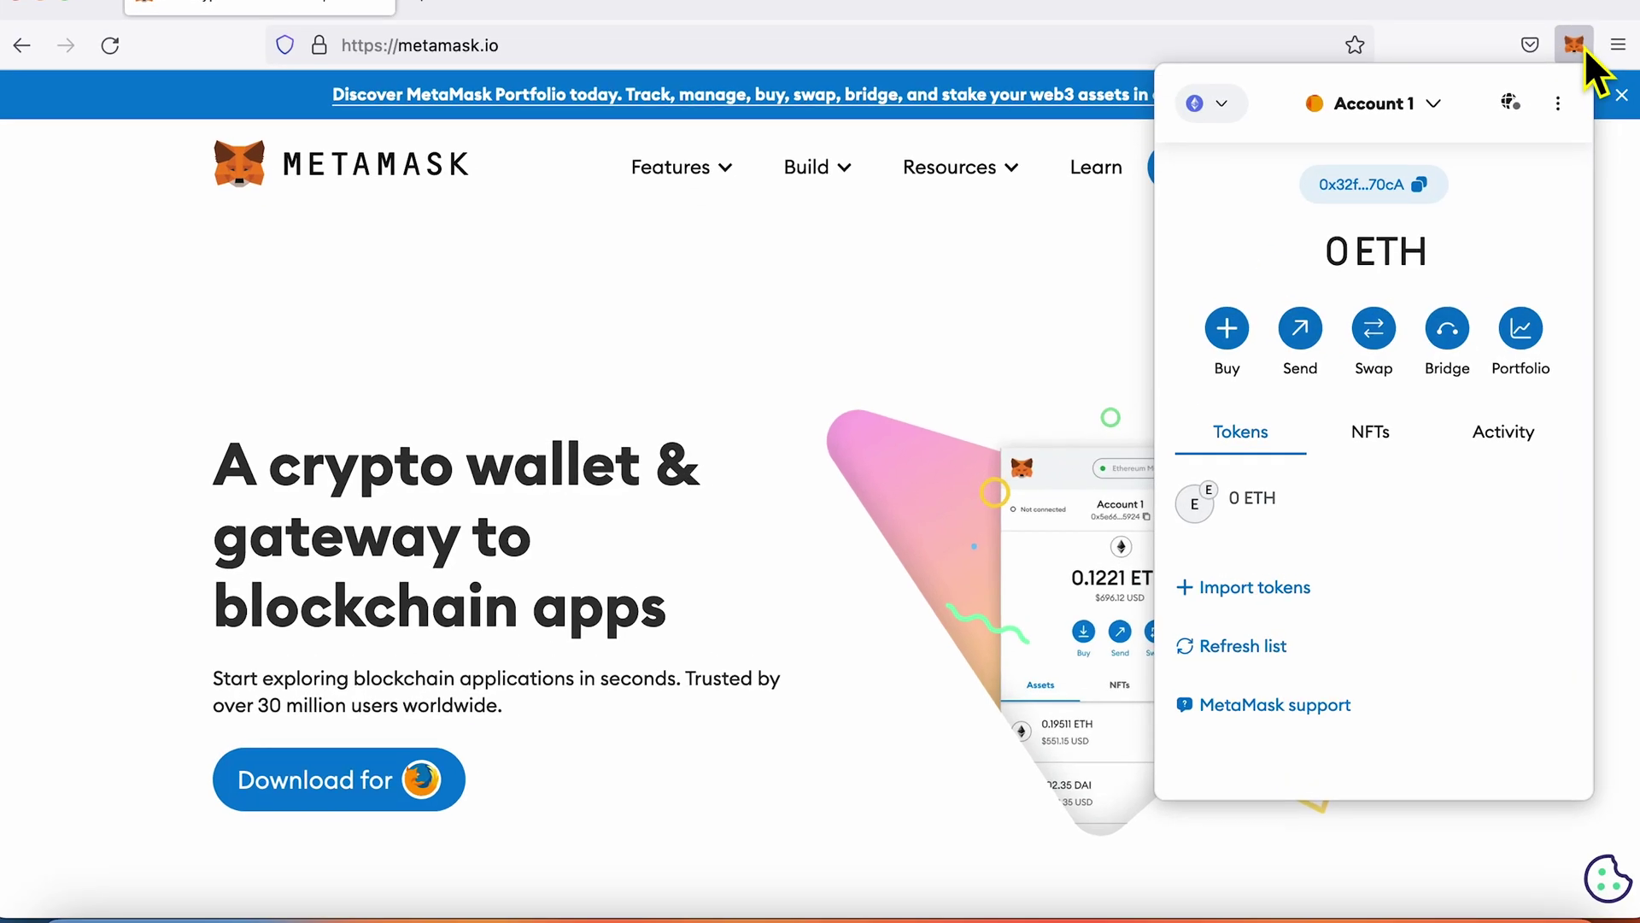
- Show MetaMask's Add-ons Manager details page (enabled, version 10.34.0) via Manage Extension
right_click(1575, 44)
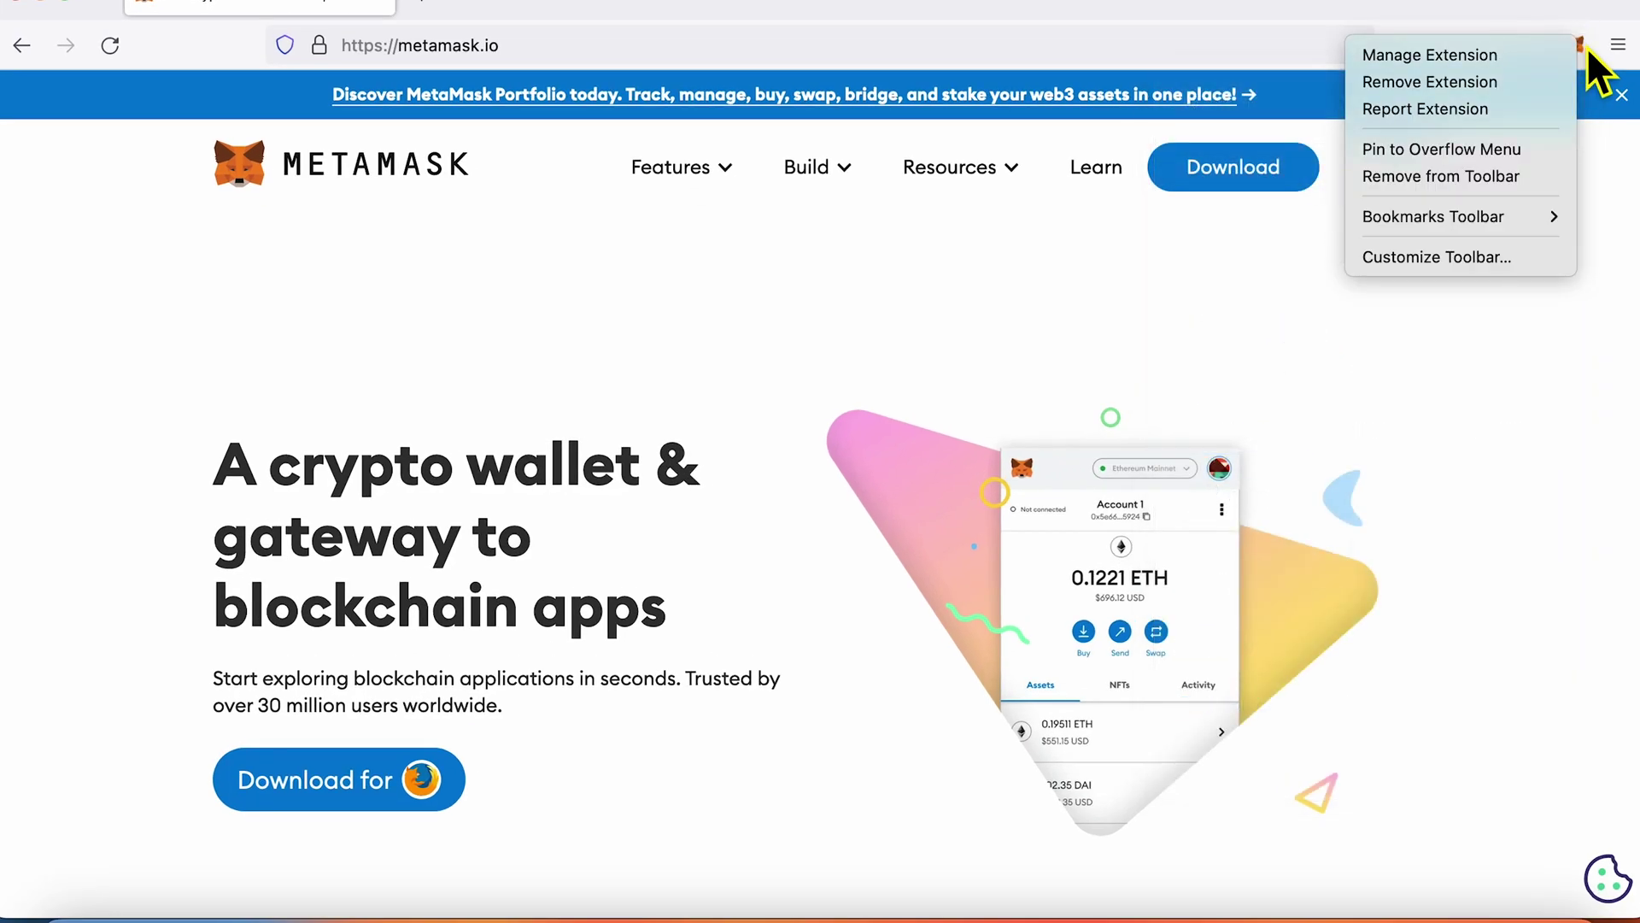
click(1417, 58)
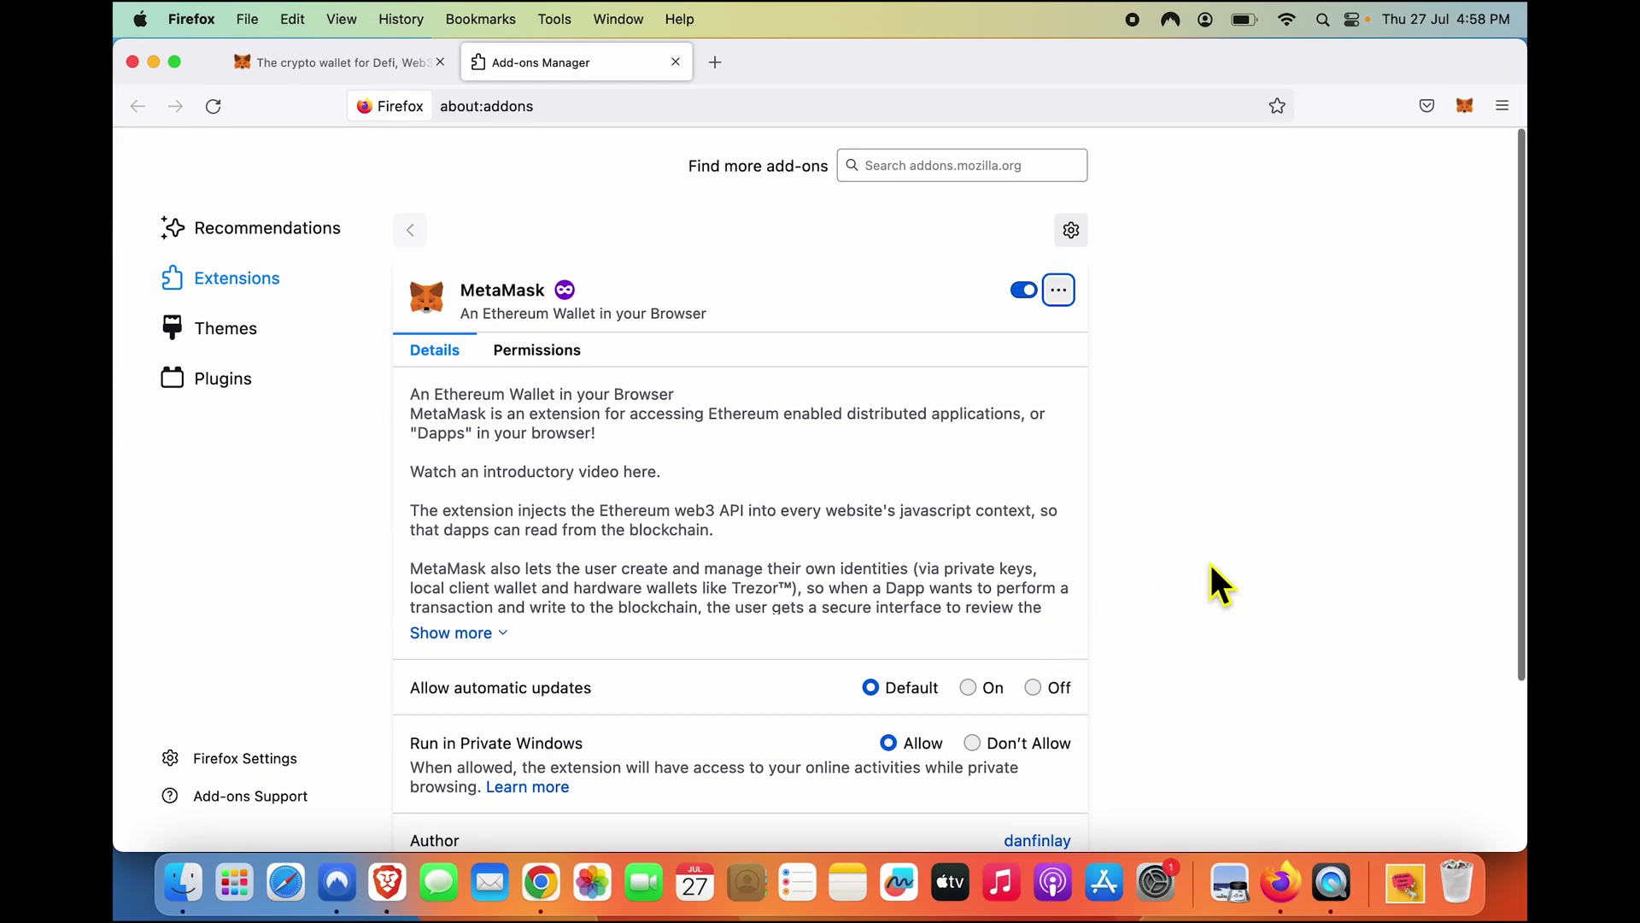
scroll(1211, 564, down, 2)
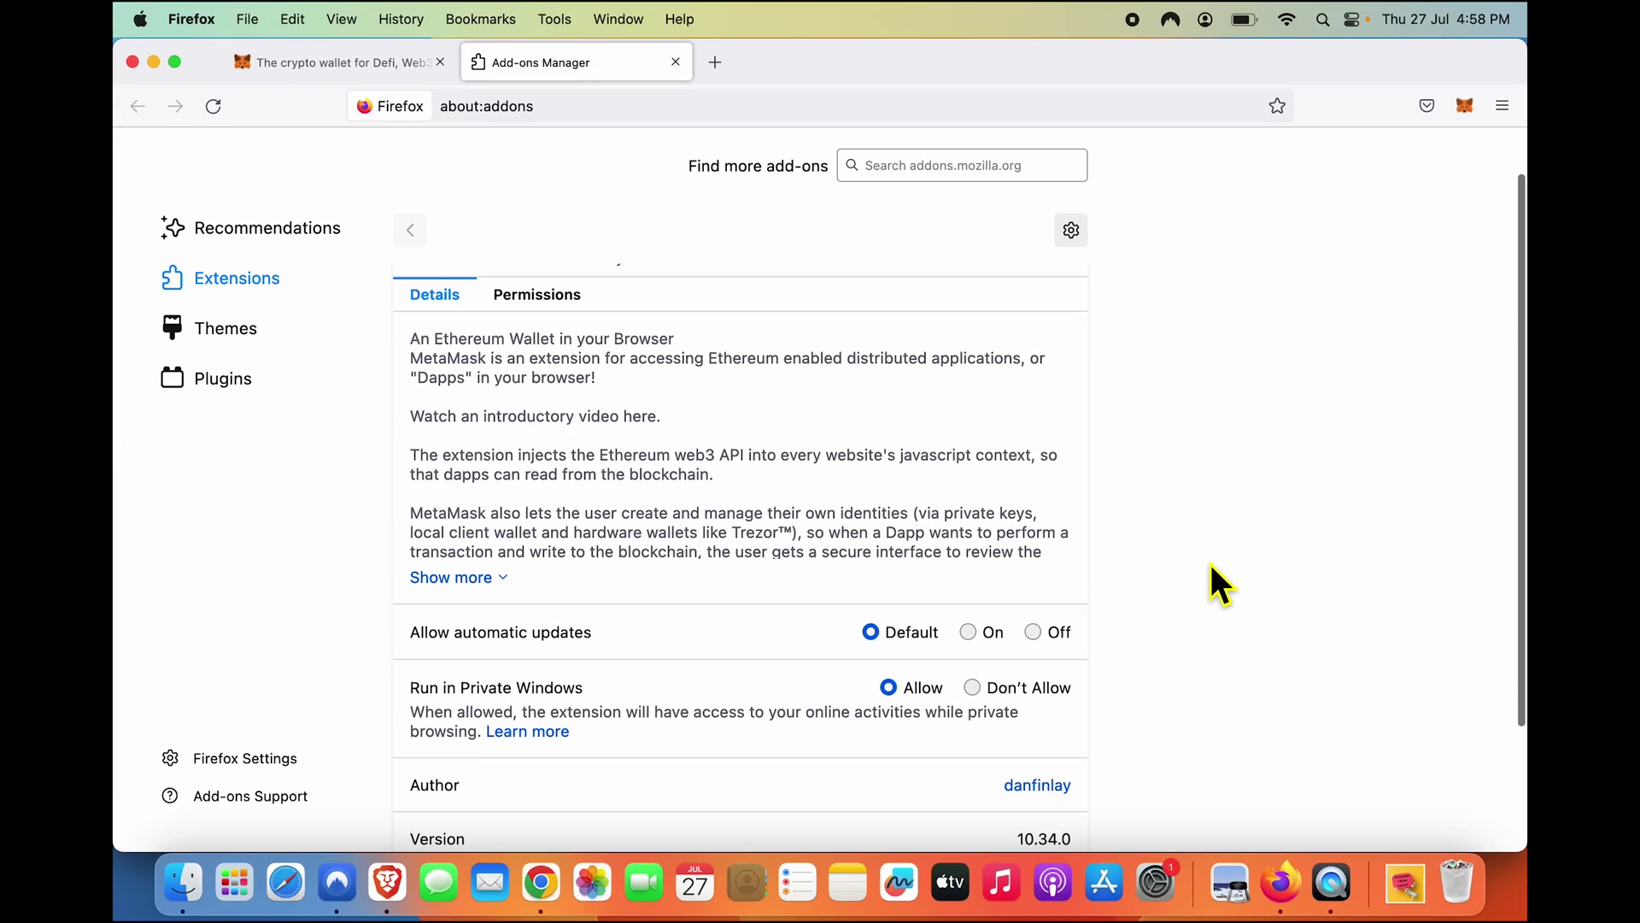
scroll(1211, 564, up, 1)
scroll(1210, 564, down, 1)
scroll(1210, 563, down, 2)
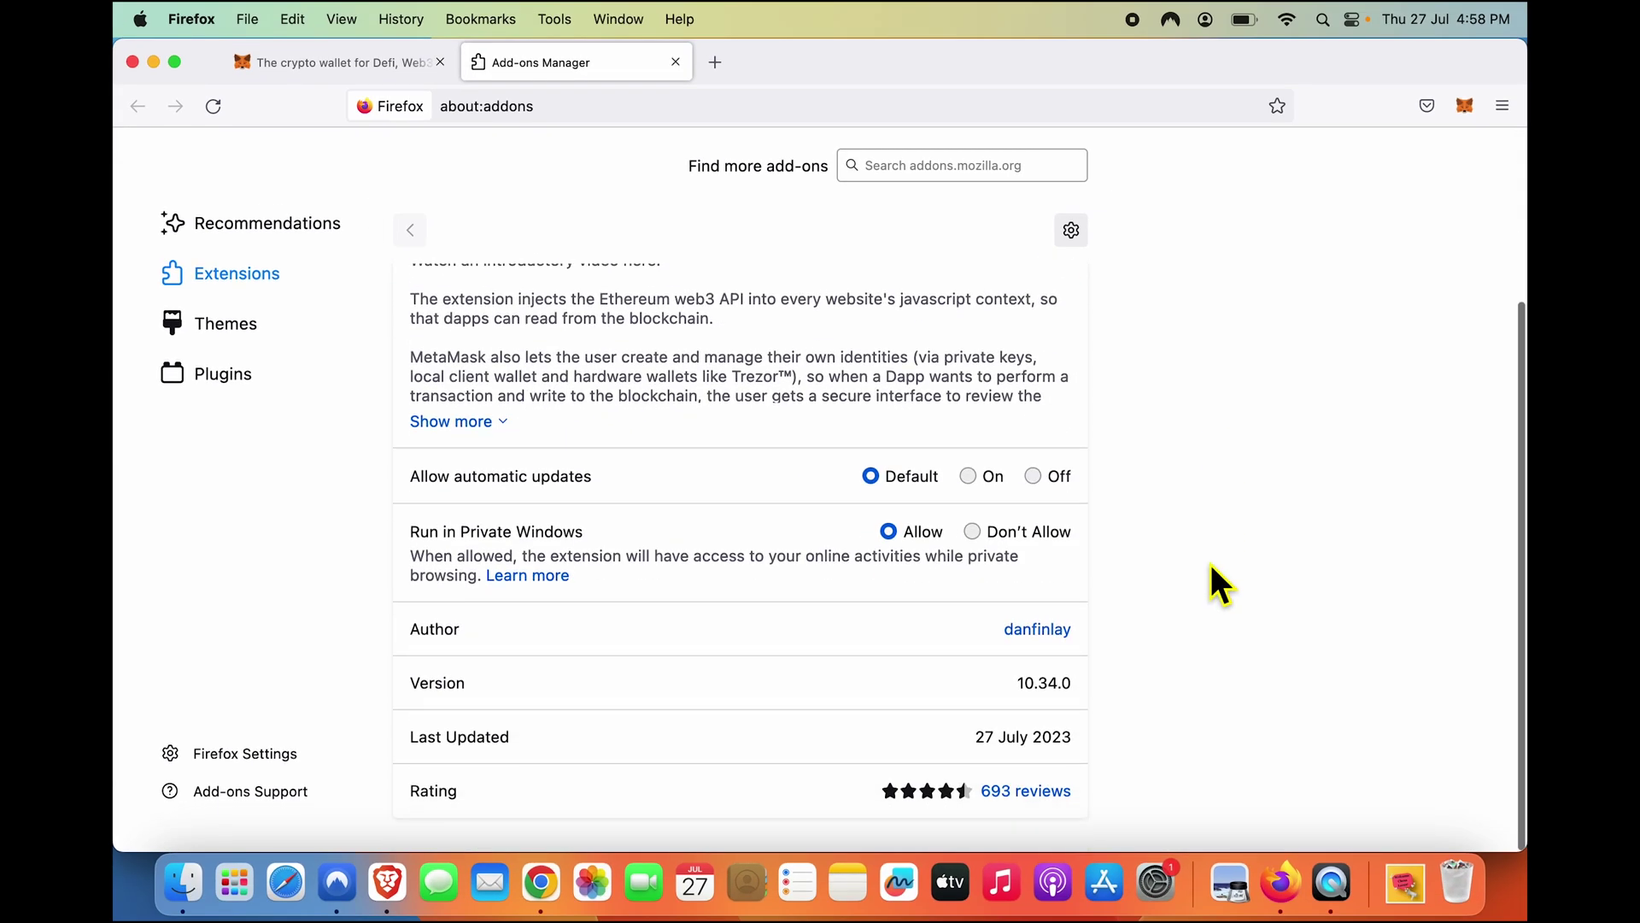
scroll(1210, 564, up, 4)
click(1072, 232)
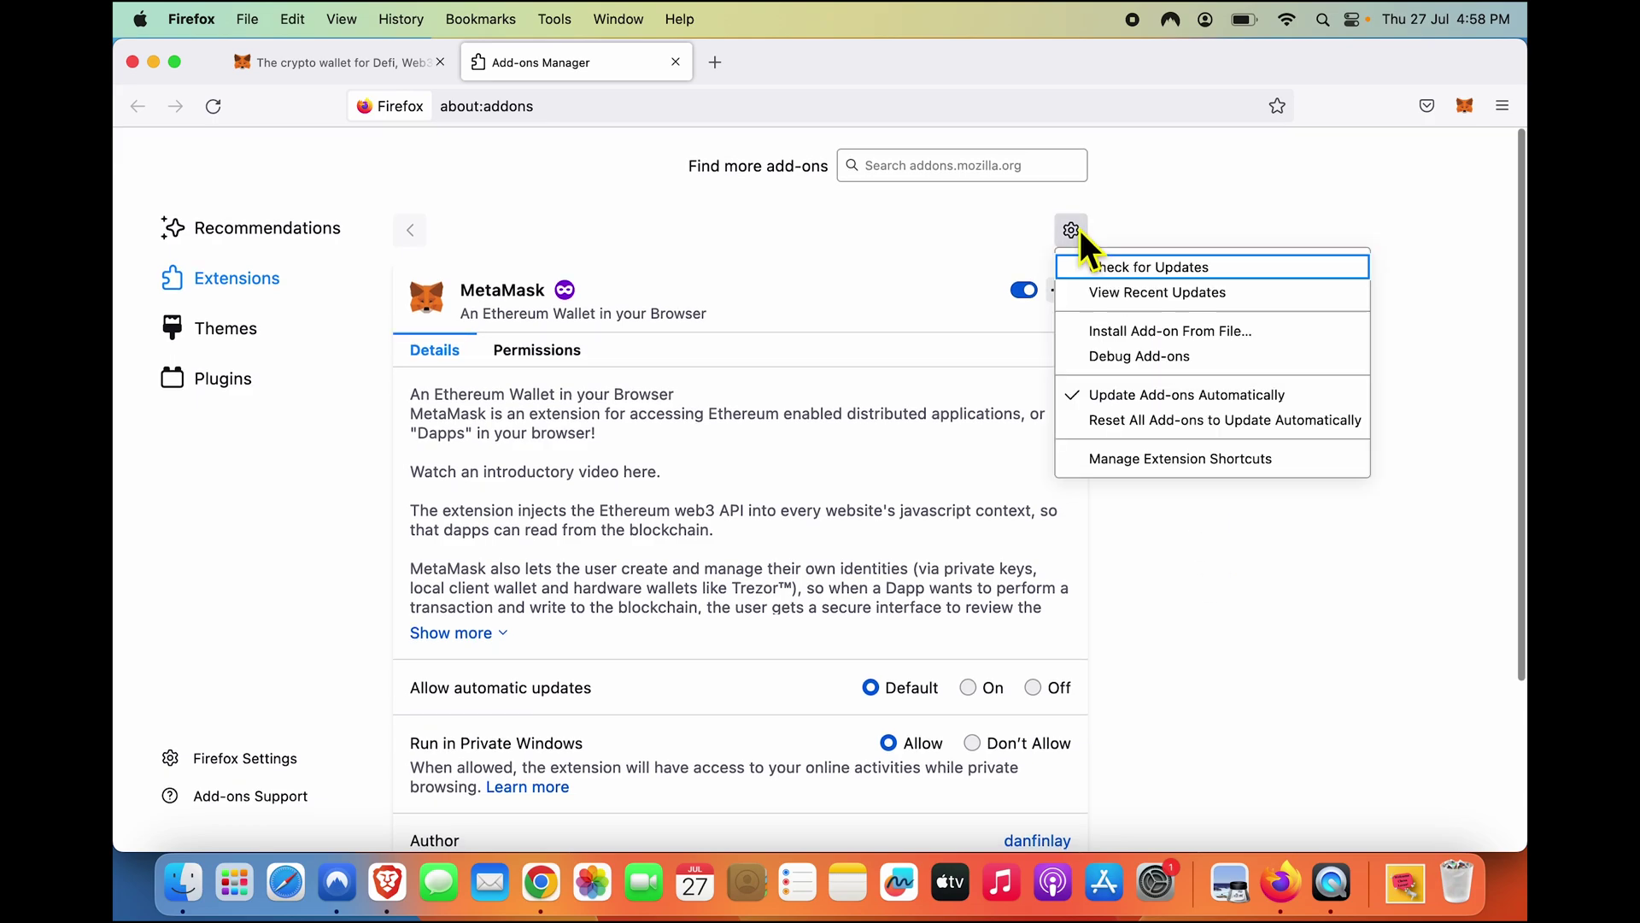
click(1080, 233)
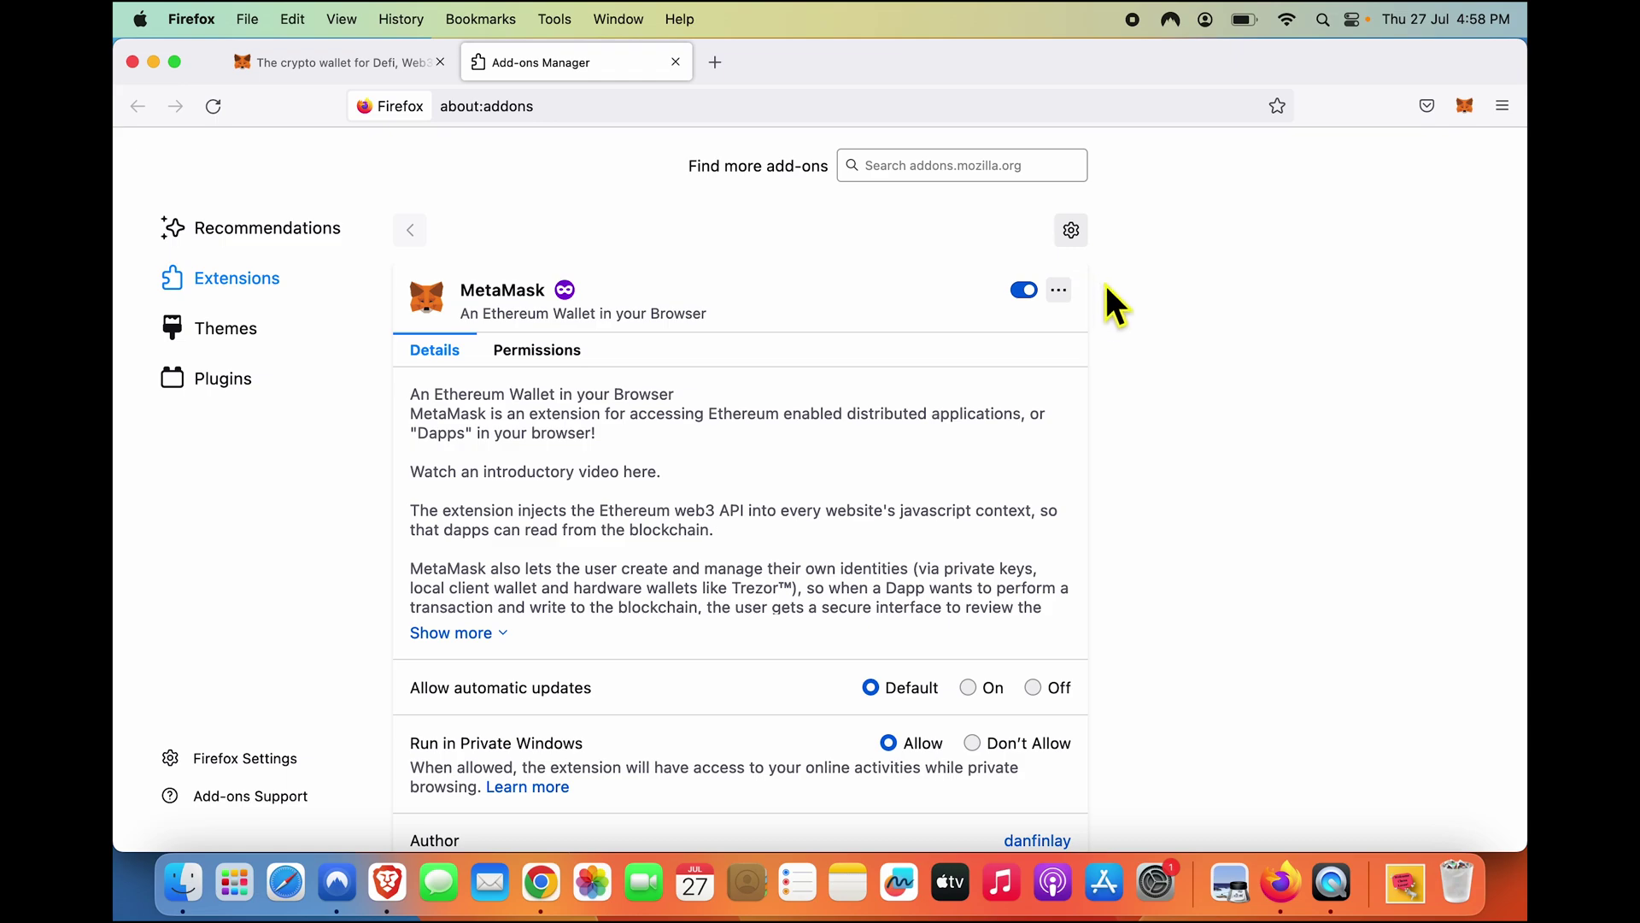
- Remove the MetaMask extension and confirm the uninstall
click(1058, 293)
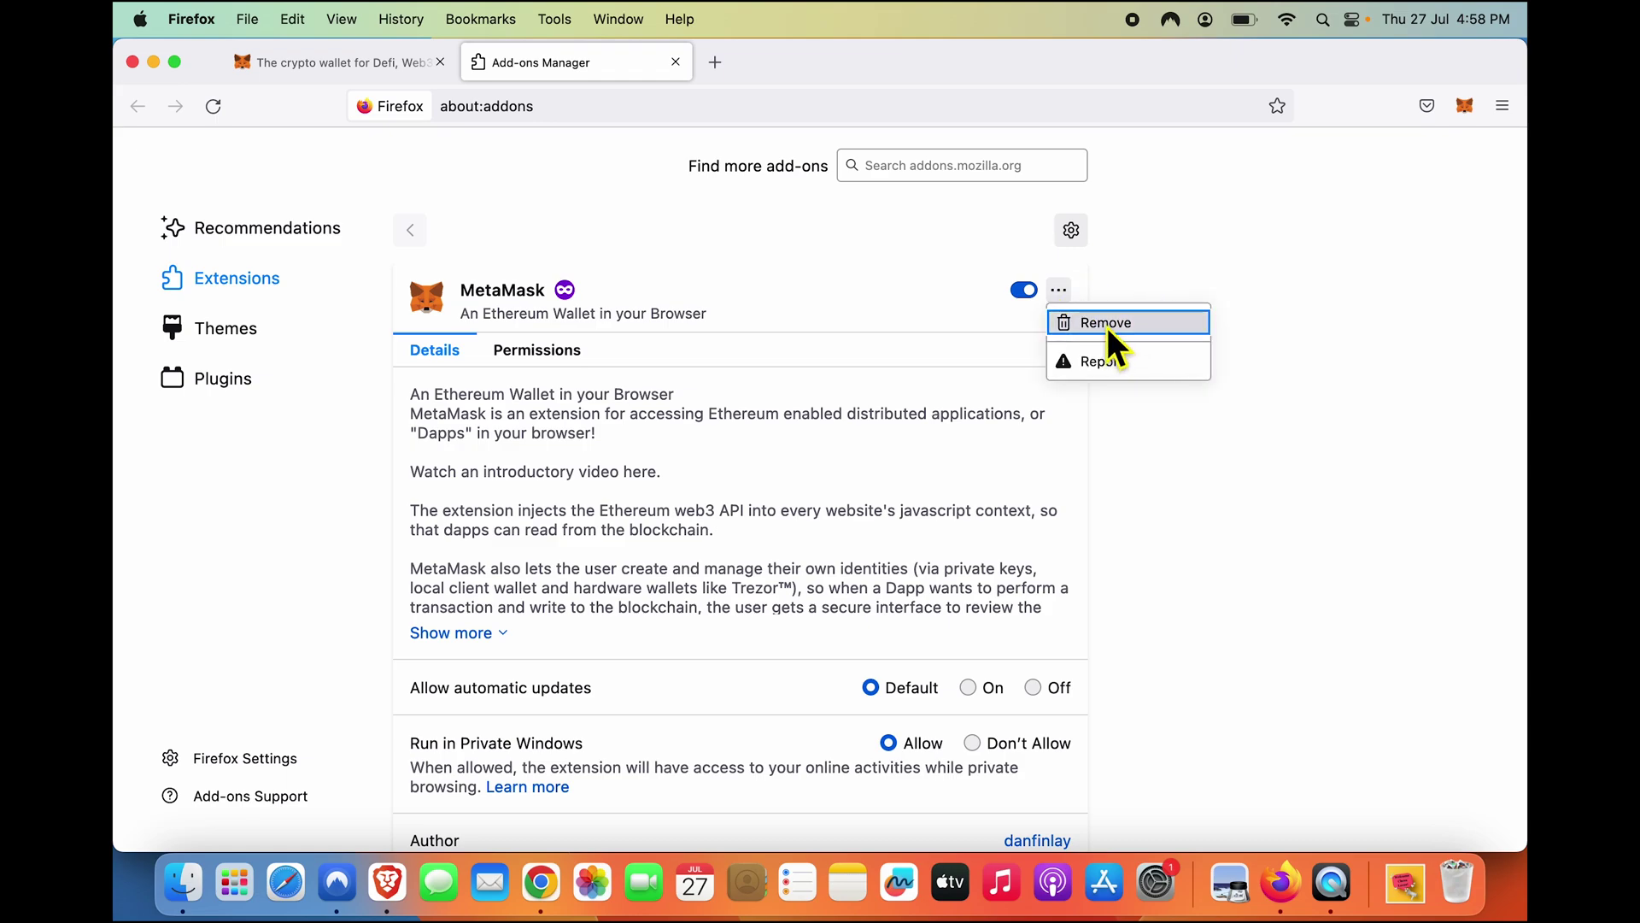
click(1108, 327)
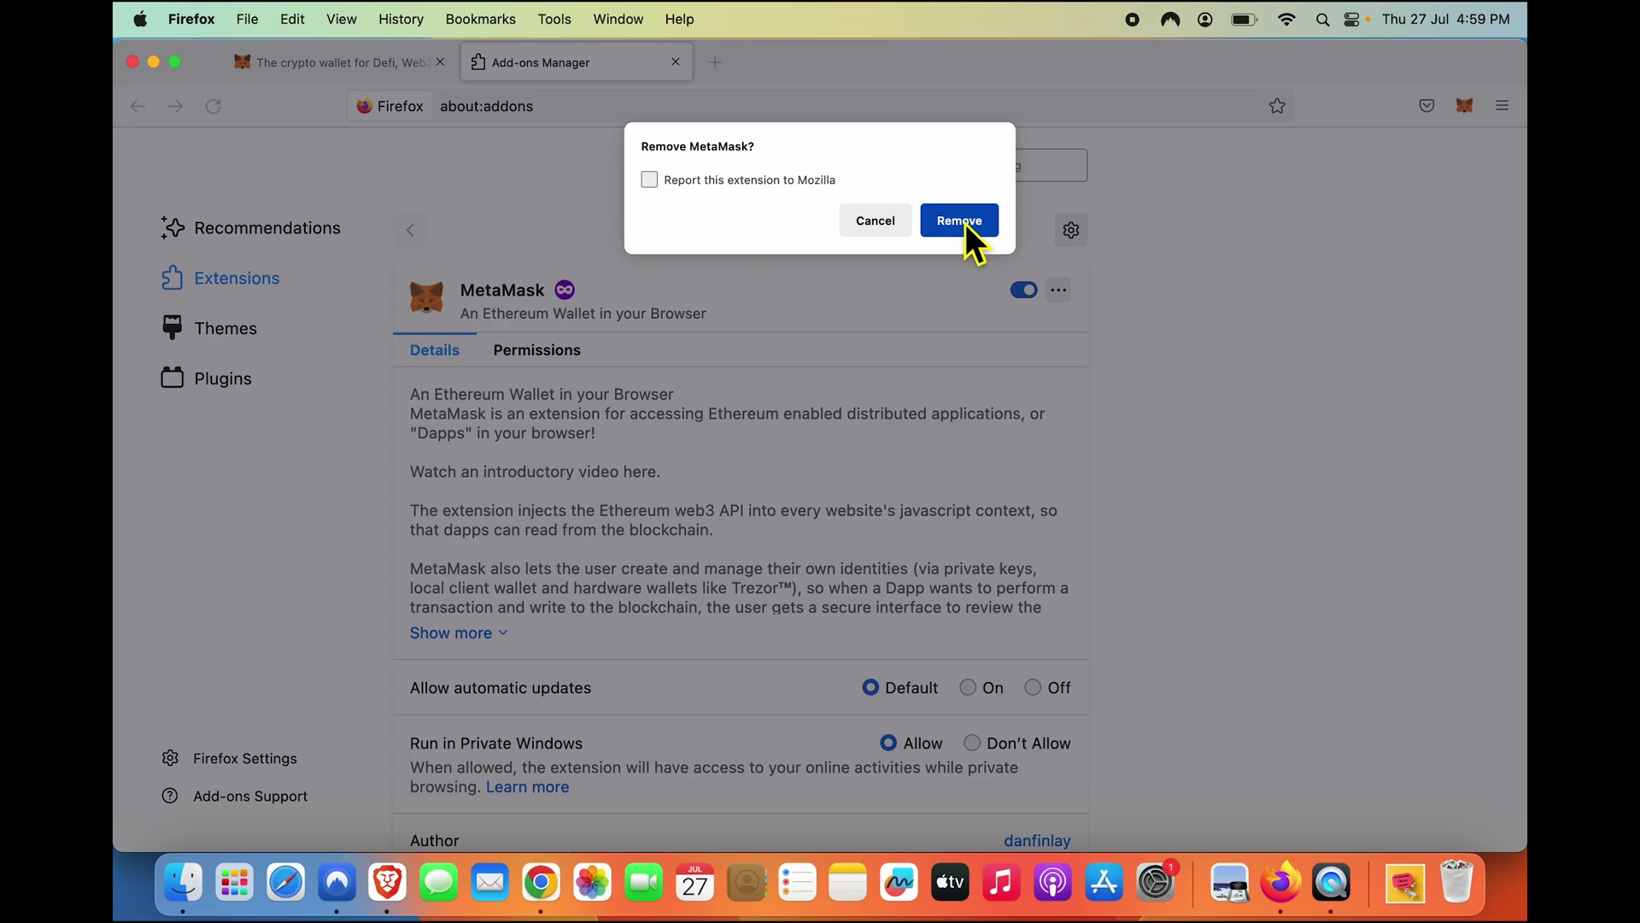
click(965, 224)
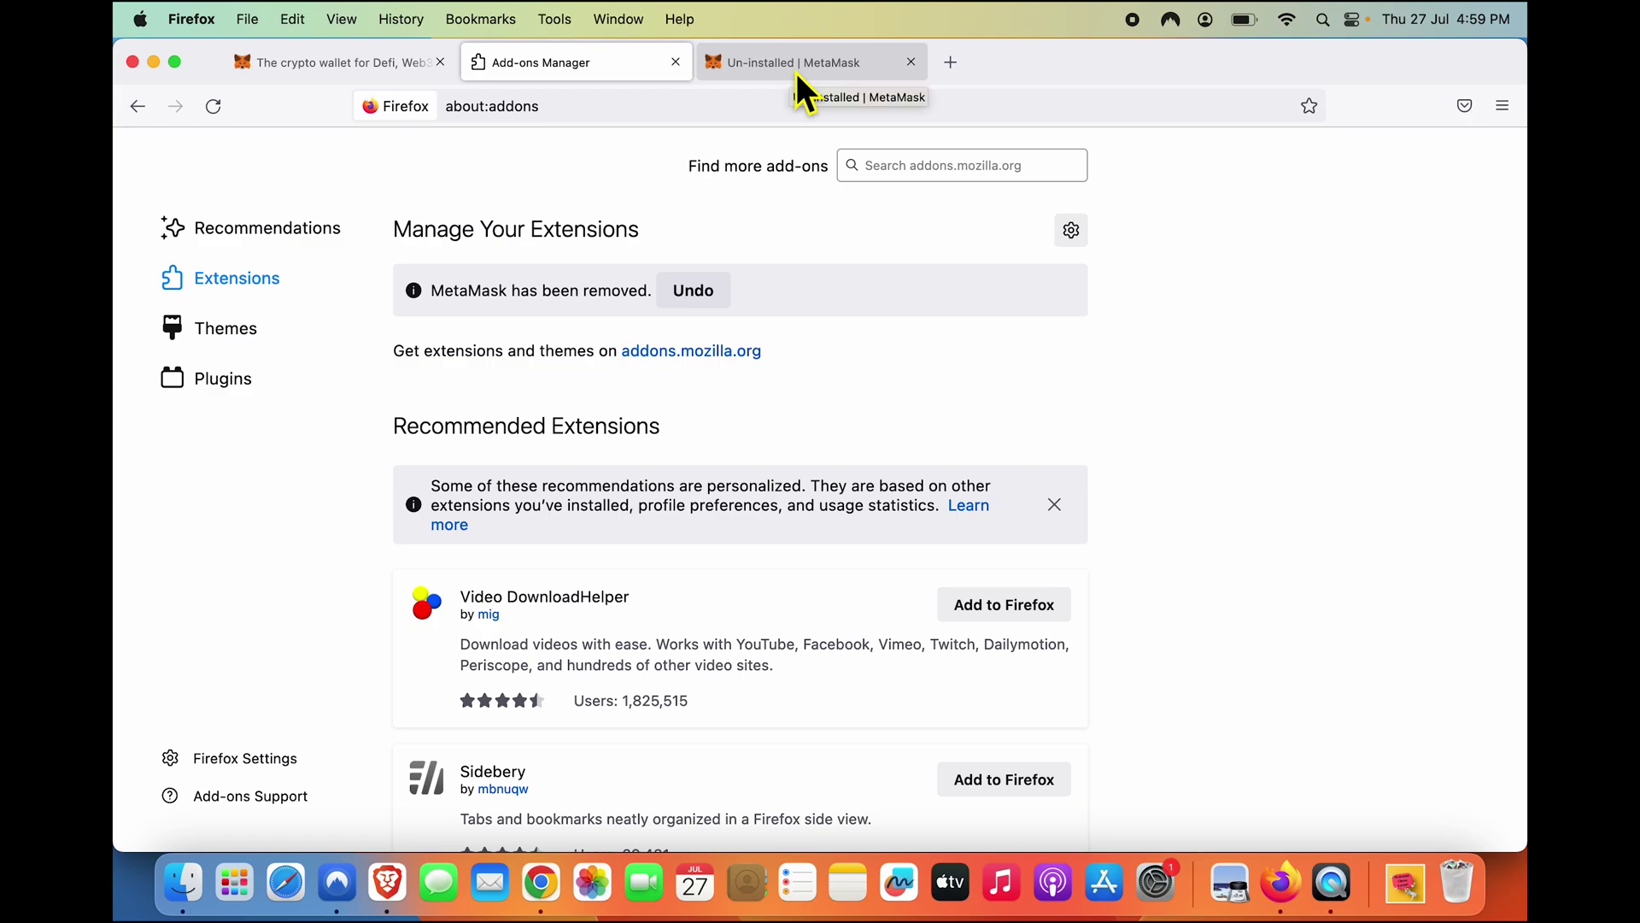
- Return to the 'The crypto wallet for Defi' metamask.io tab
click(325, 71)
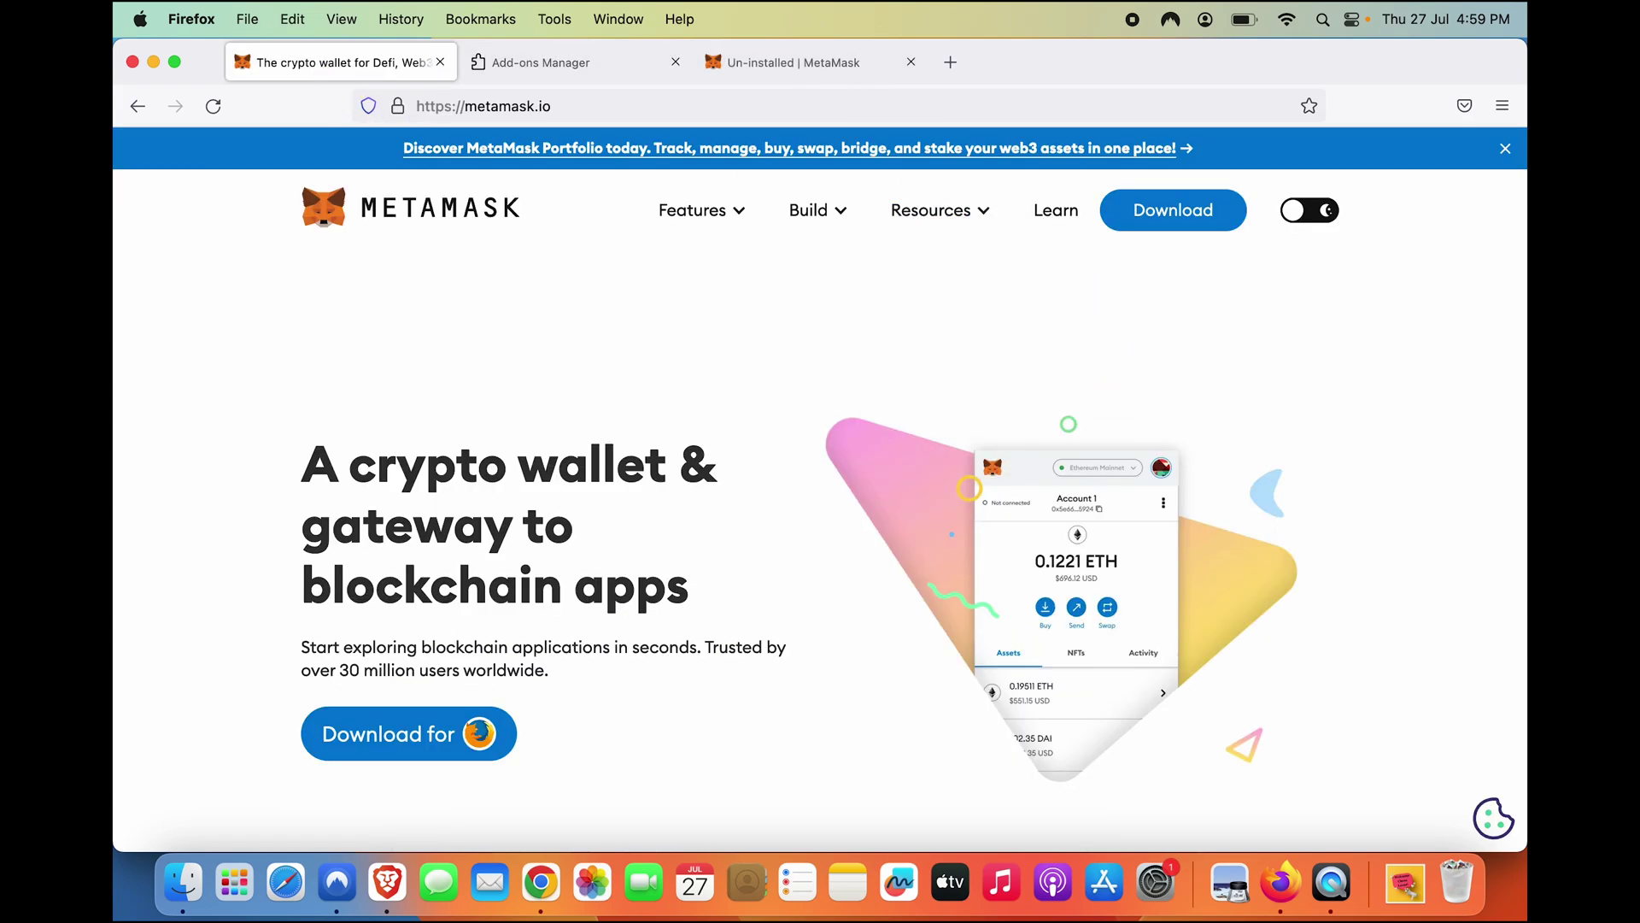
click(198, 19)
click(199, 19)
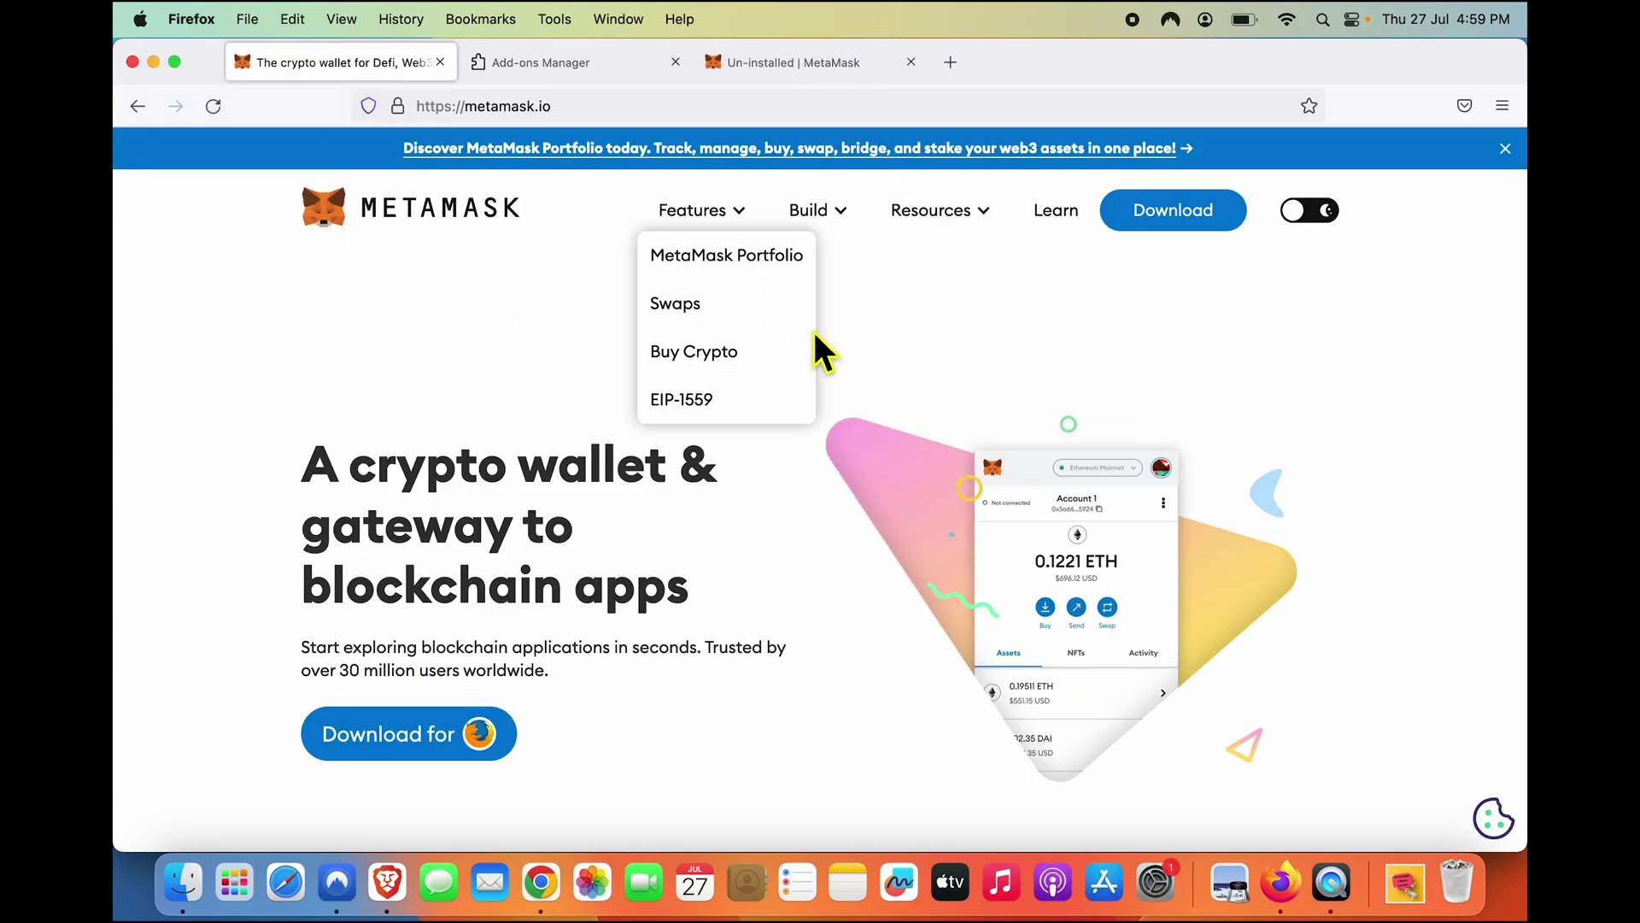